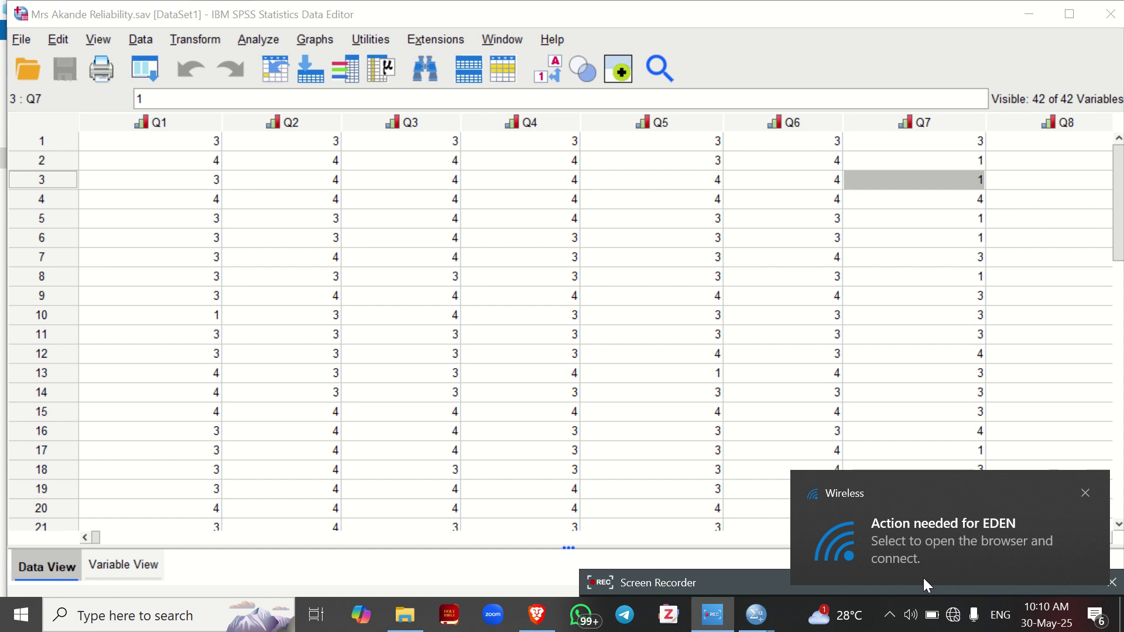
Start a Scale Reliability Analysis on the dataset with Alpha as the model.
left_click(249, 38)
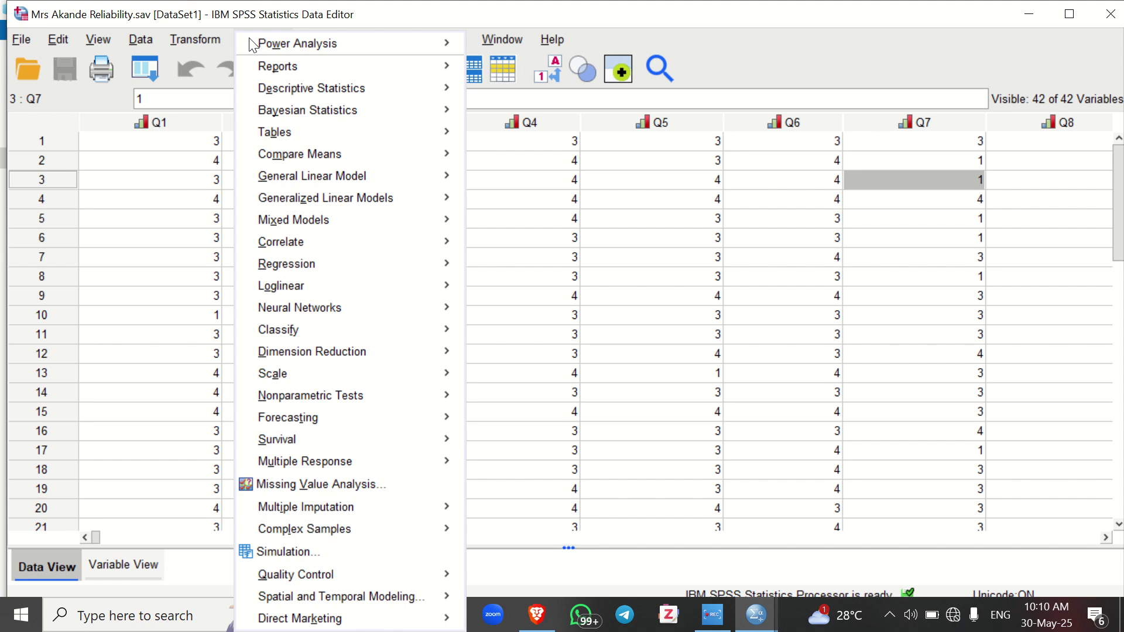
mouse_move(461, 329)
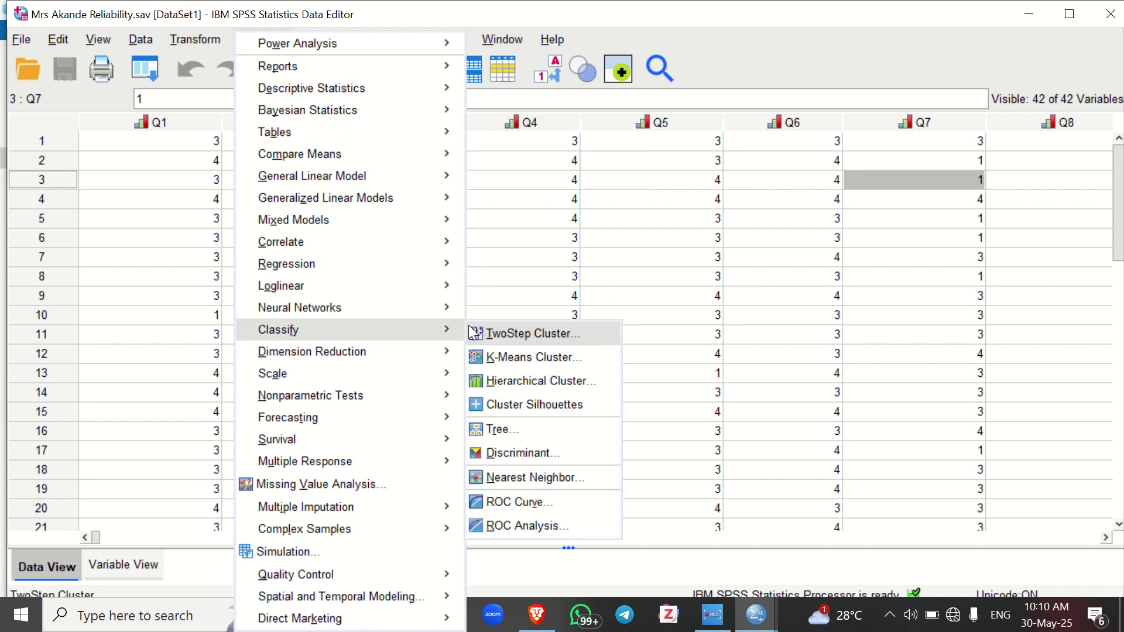
mouse_move(374, 377)
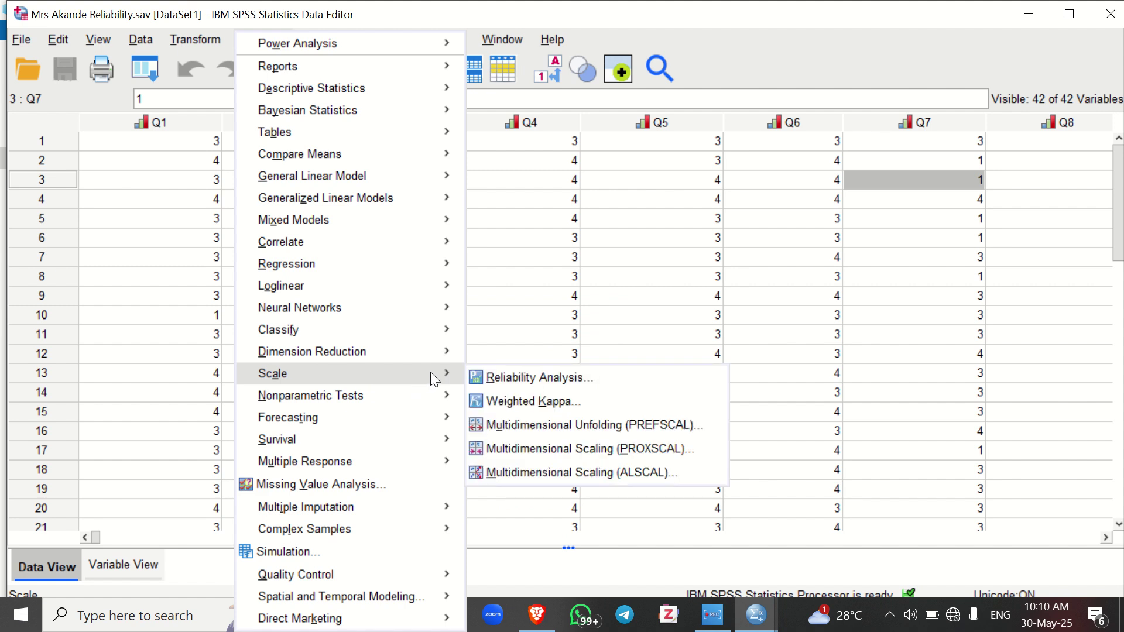
left_click(508, 378)
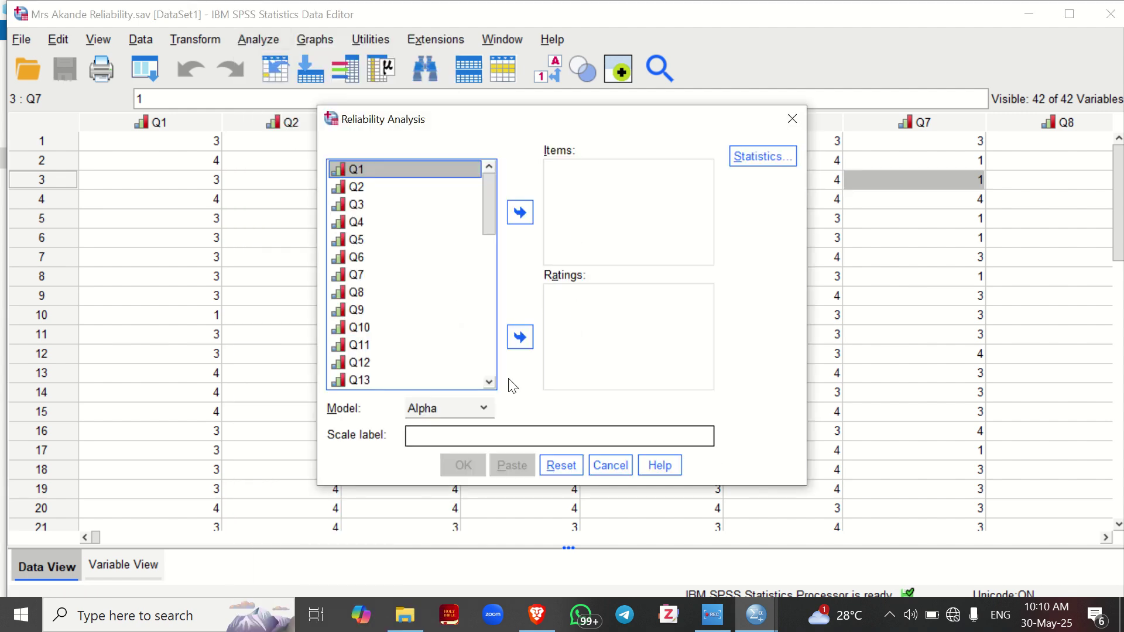
left_click(485, 408)
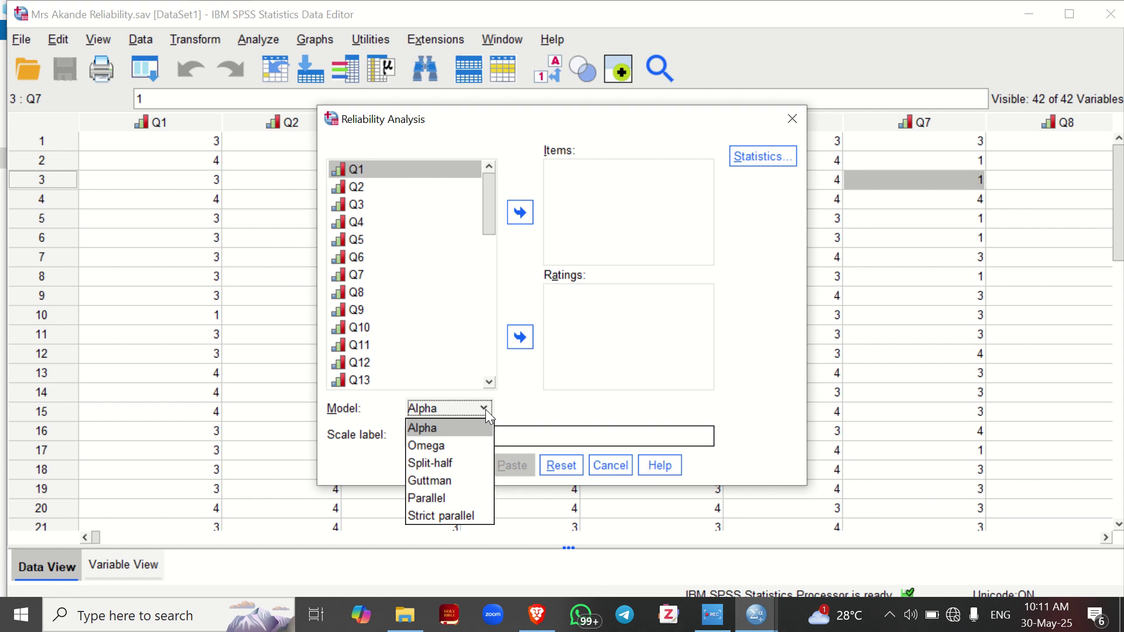
left_click(460, 427)
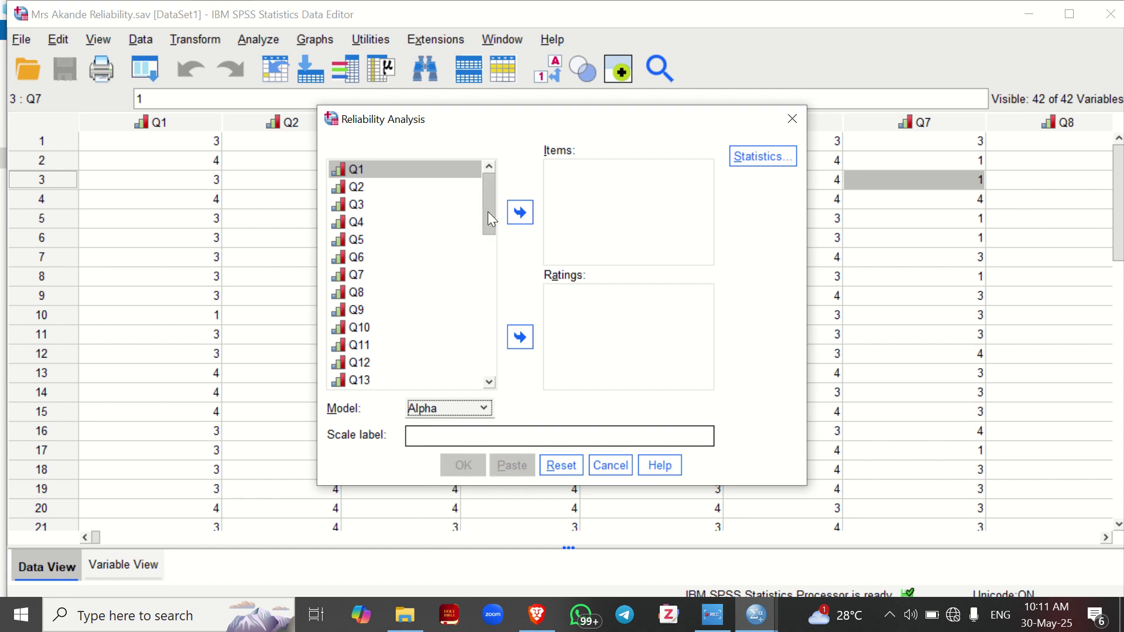
Add variables Q10 through Q20 to the items of the reliability analysis.
left_click_drag(487, 211, 487, 242)
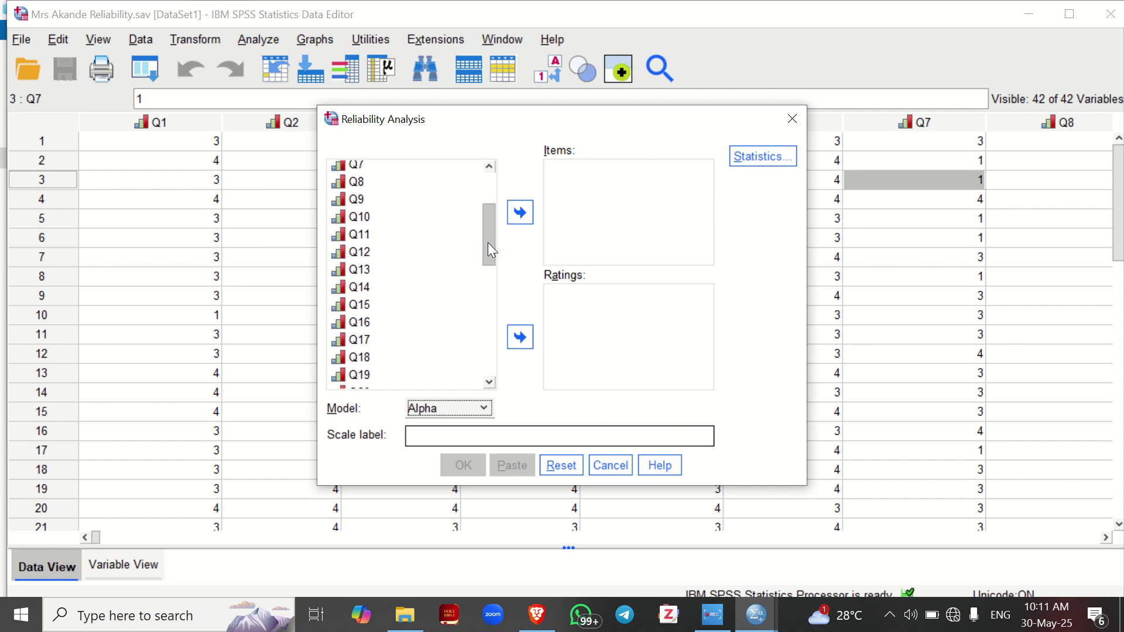
left_click(368, 216)
key("shift+Down")
key("shift+Down")
key("shift+Down")
key("shift+Down")
key("shift+Down")
key("shift+Down")
key("shift+Down")
key("shift+Down")
key("shift+Down")
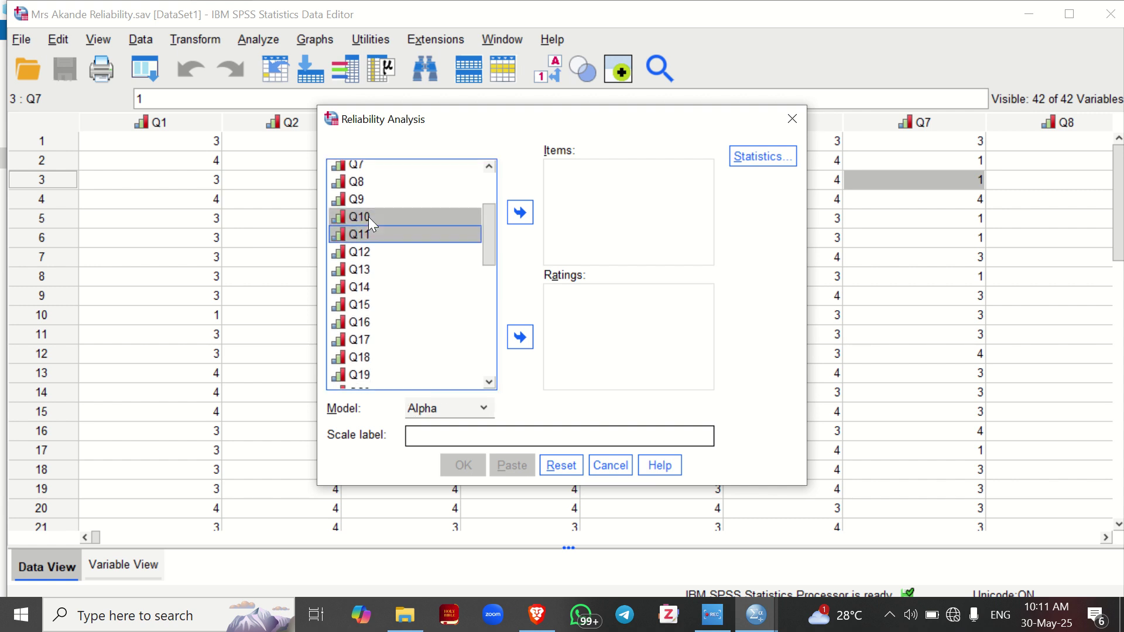
key("shift+Down")
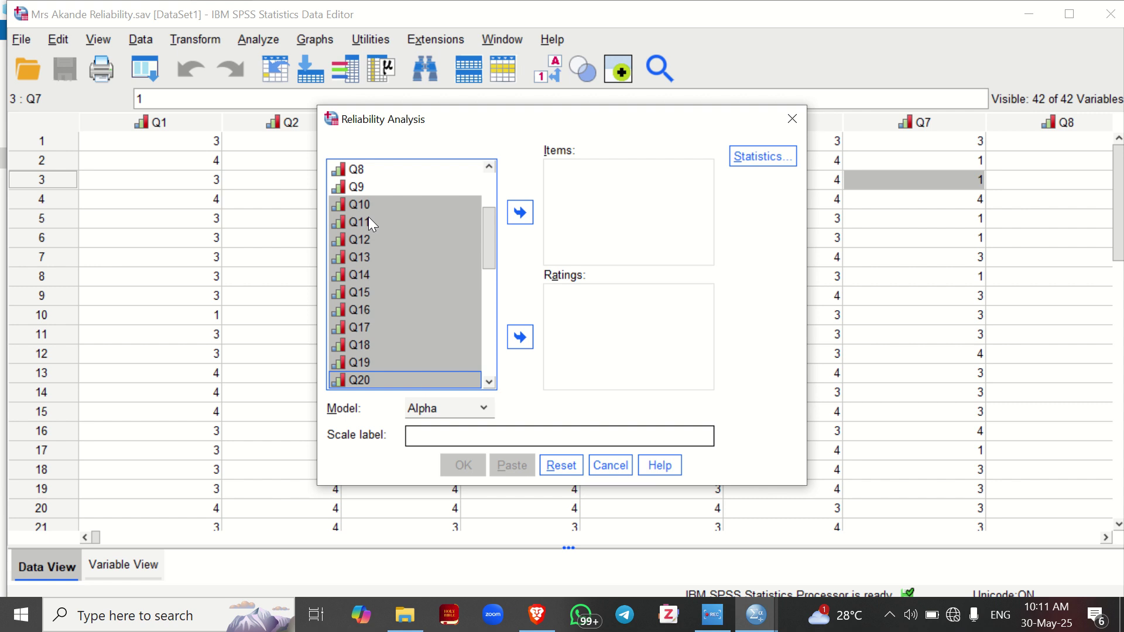
left_click(520, 212)
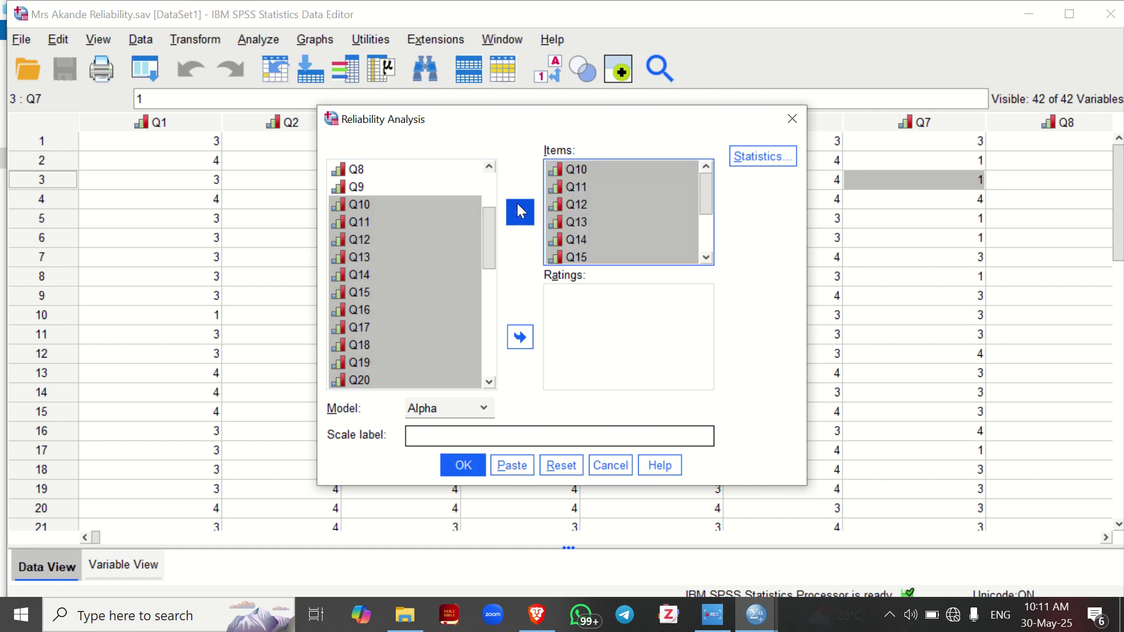
Request descriptives for Item, Scale and Scale if item deleted, and run the reliability analysis.
left_click(767, 156)
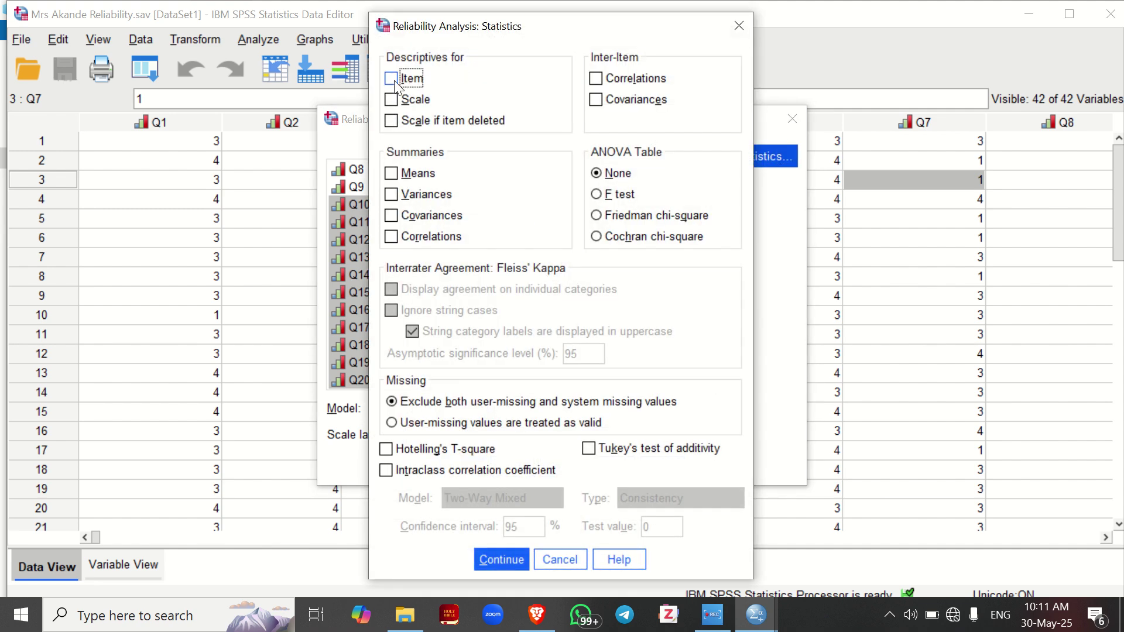
left_click(392, 82)
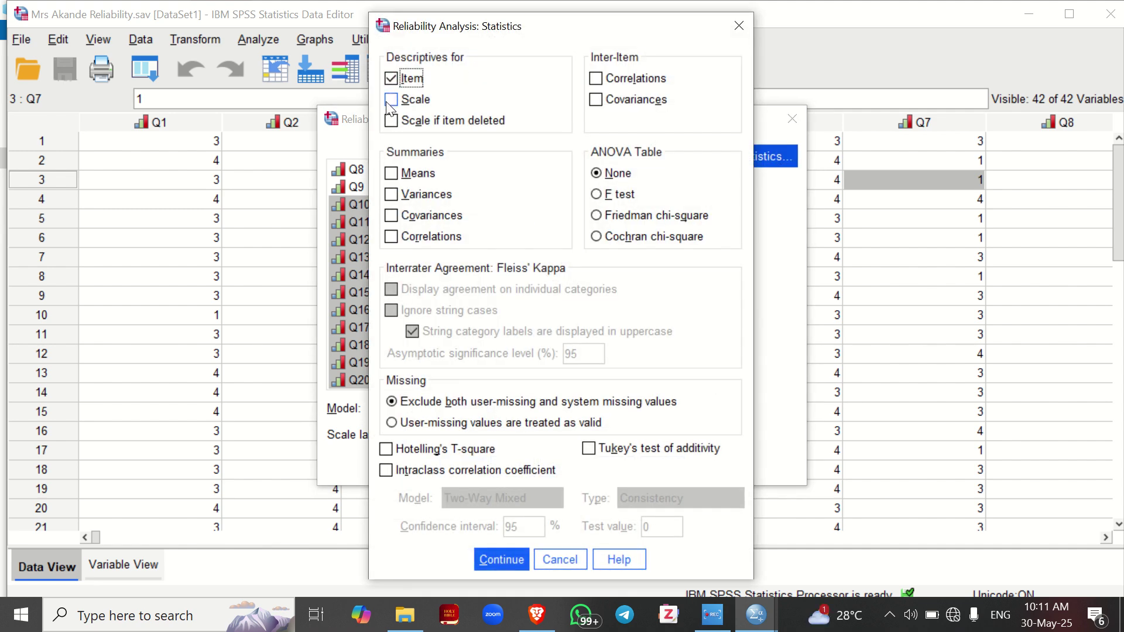
left_click(392, 101)
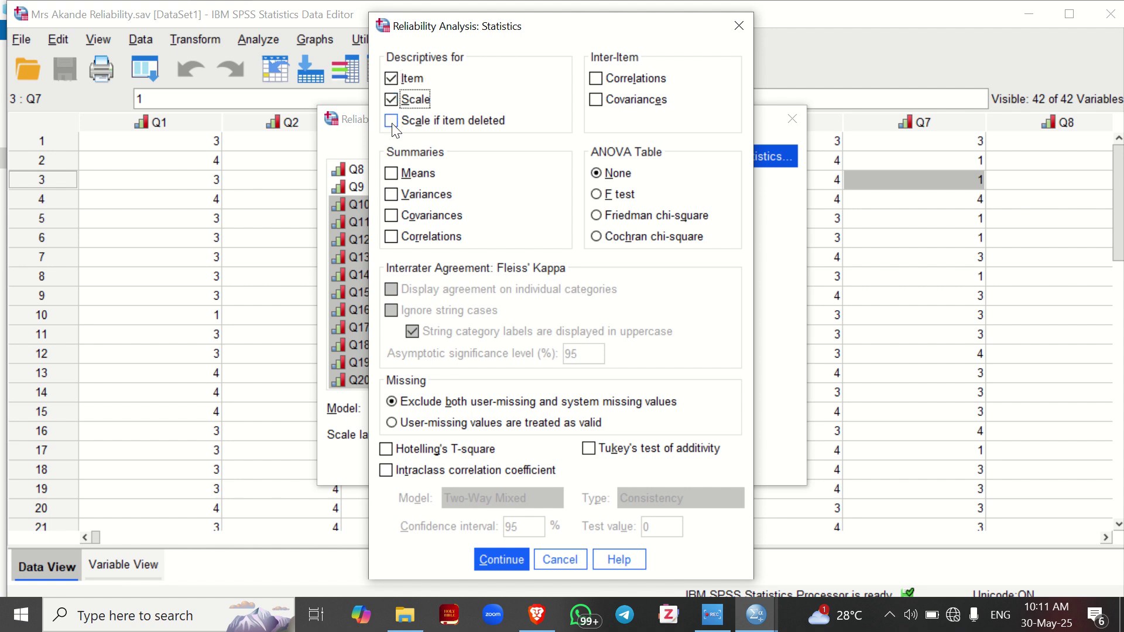
left_click(392, 121)
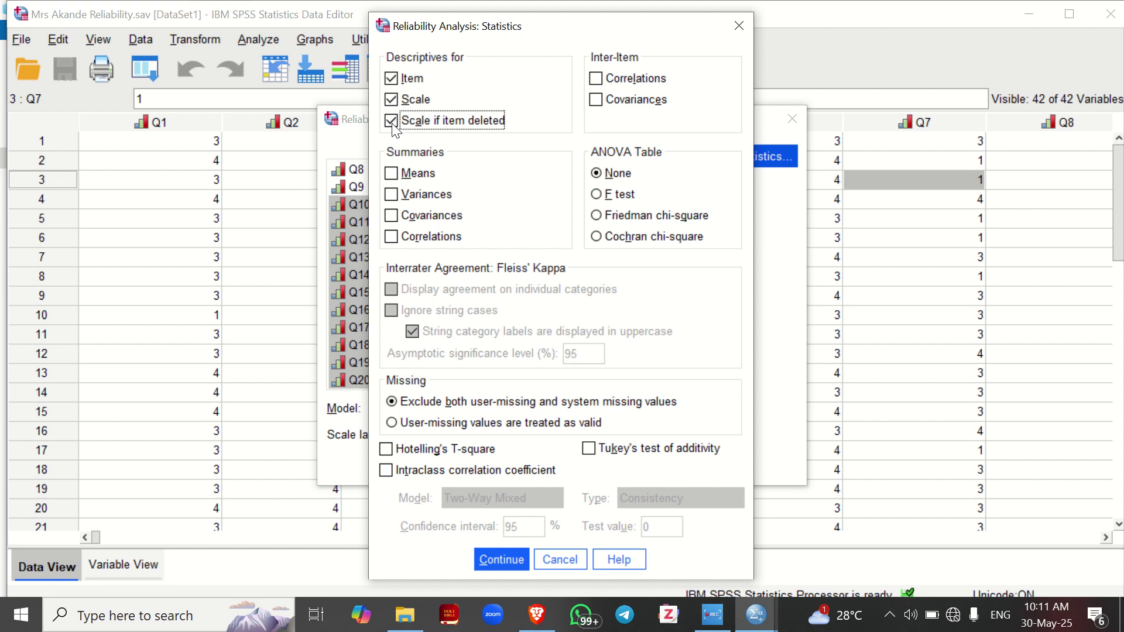
left_click(490, 565)
left_click(454, 471)
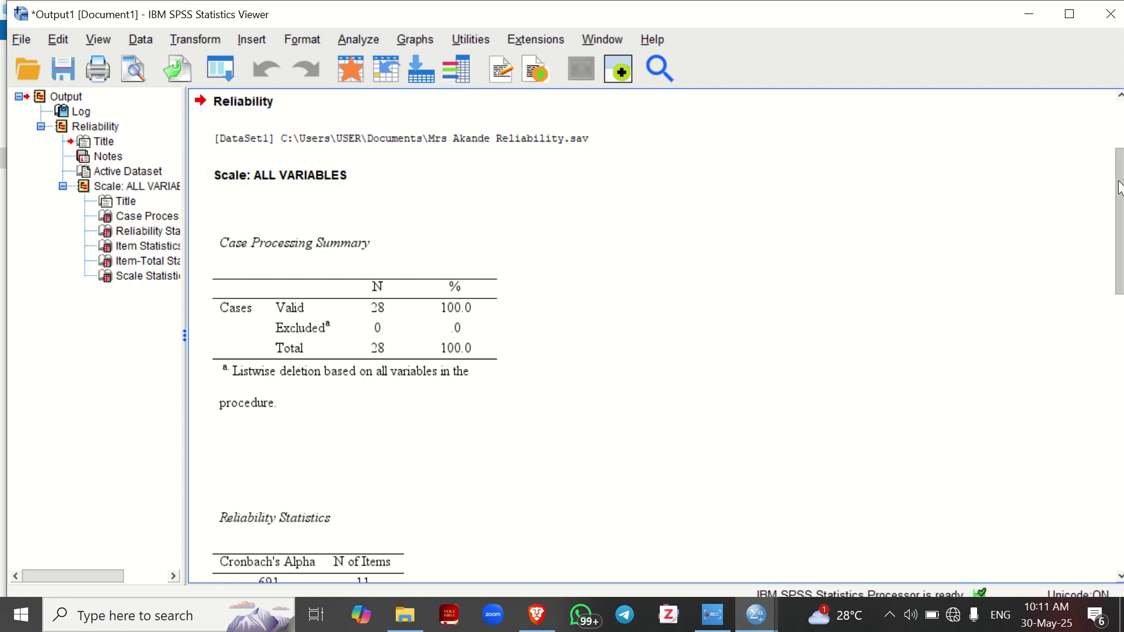
Examine the Case Processing Summary and the Cronbach's Alpha in the Reliability Statistics table of the output.
left_click_drag(1119, 187, 1119, 197)
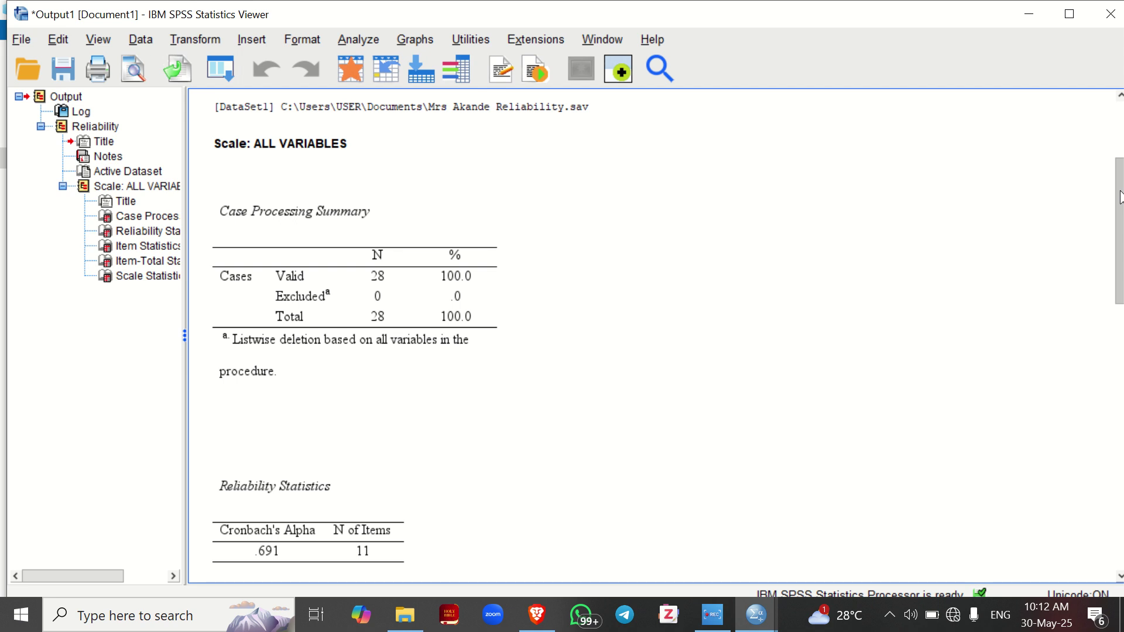
left_click_drag(1120, 198, 1119, 215)
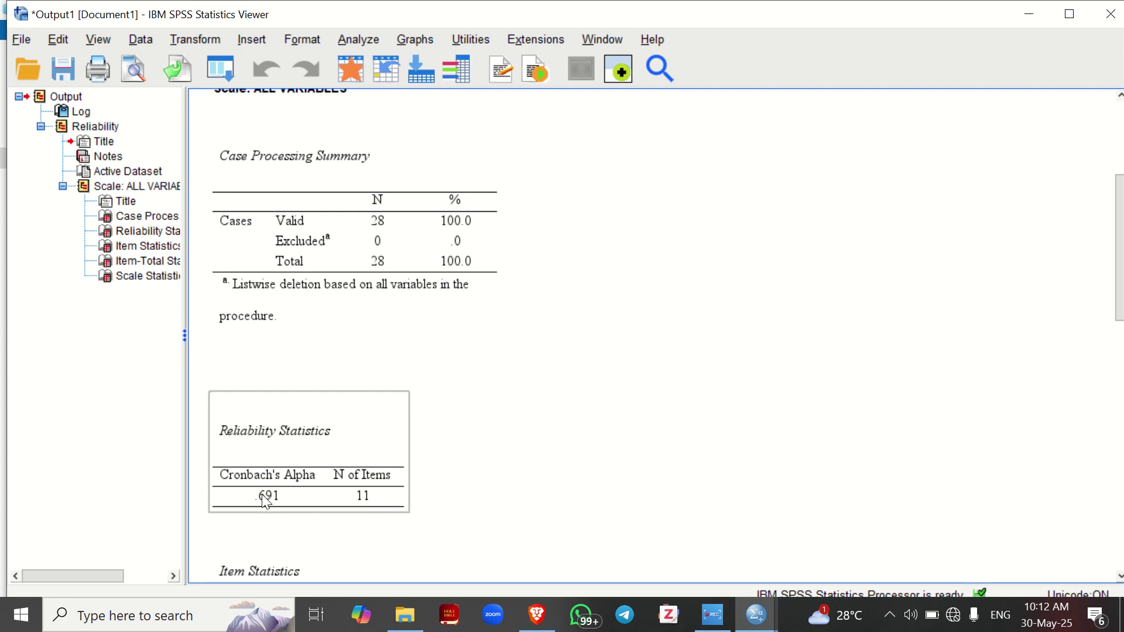
left_click(441, 469)
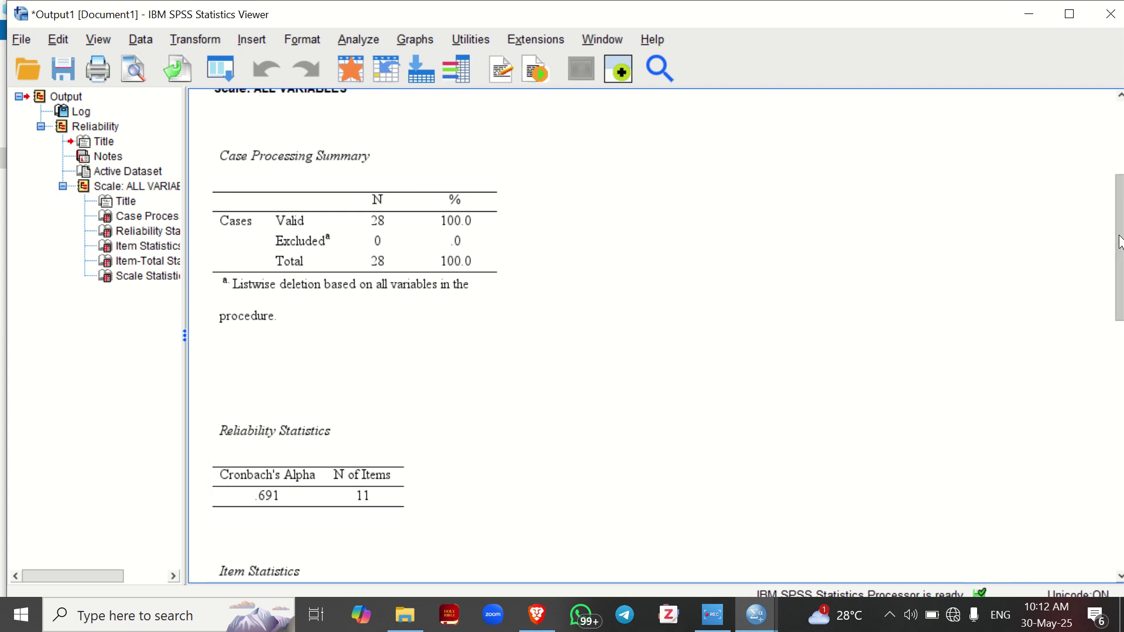
left_click_drag(1120, 242, 1121, 261)
left_click(240, 409)
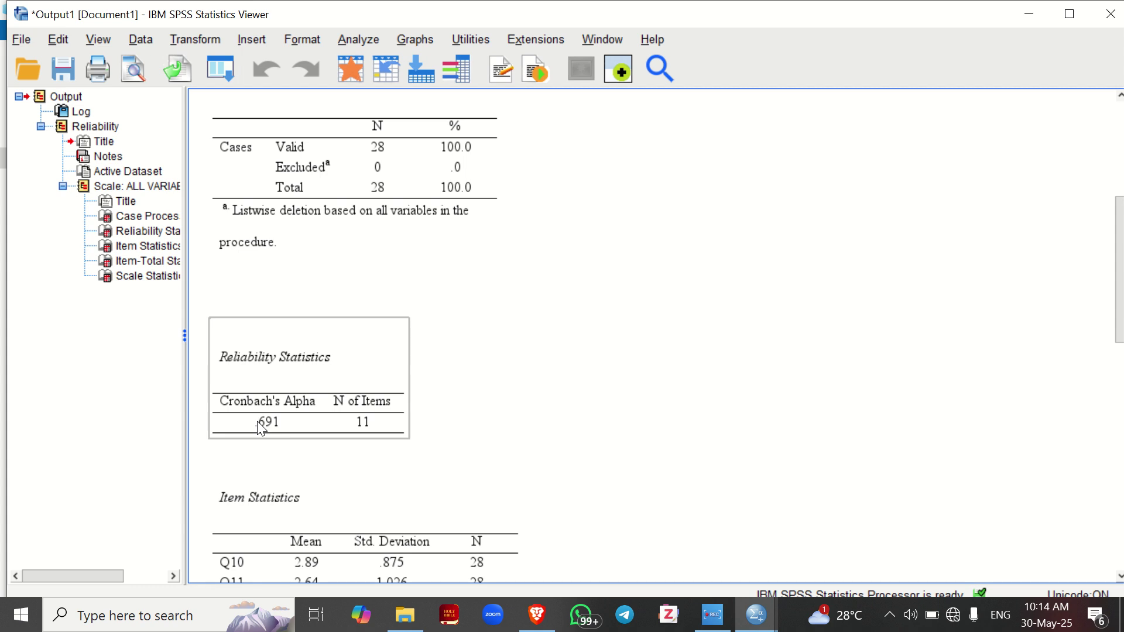
left_click(430, 451)
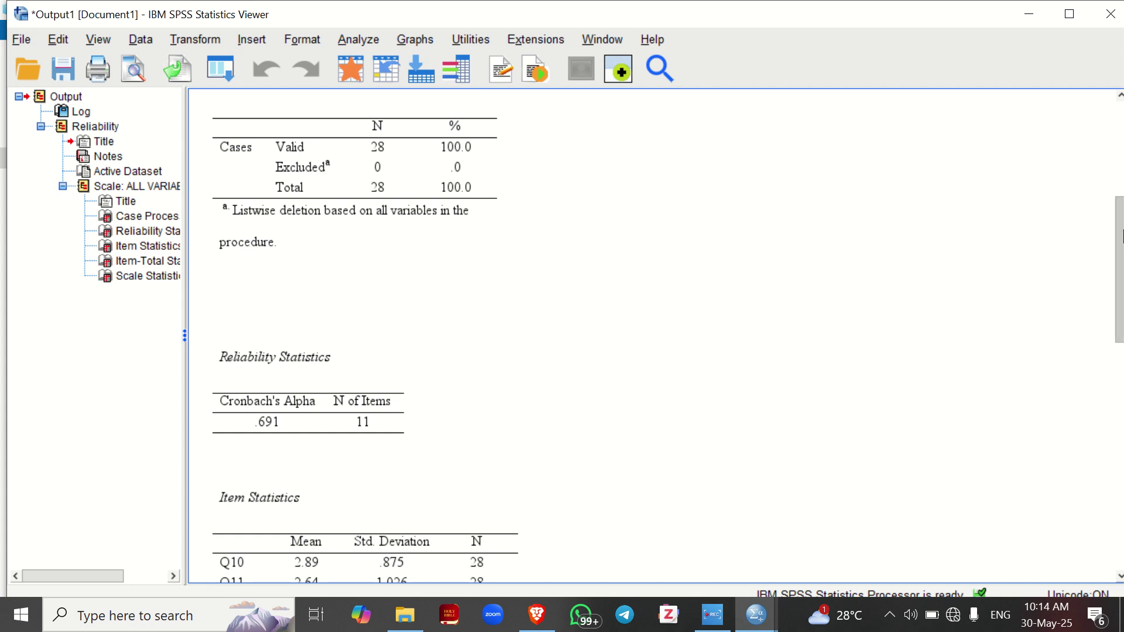
Review the Item-Total Statistics table, comparing each item's corrected item-total correlation and Cronbach's Alpha if Item Deleted.
left_click_drag(1119, 238, 1112, 424)
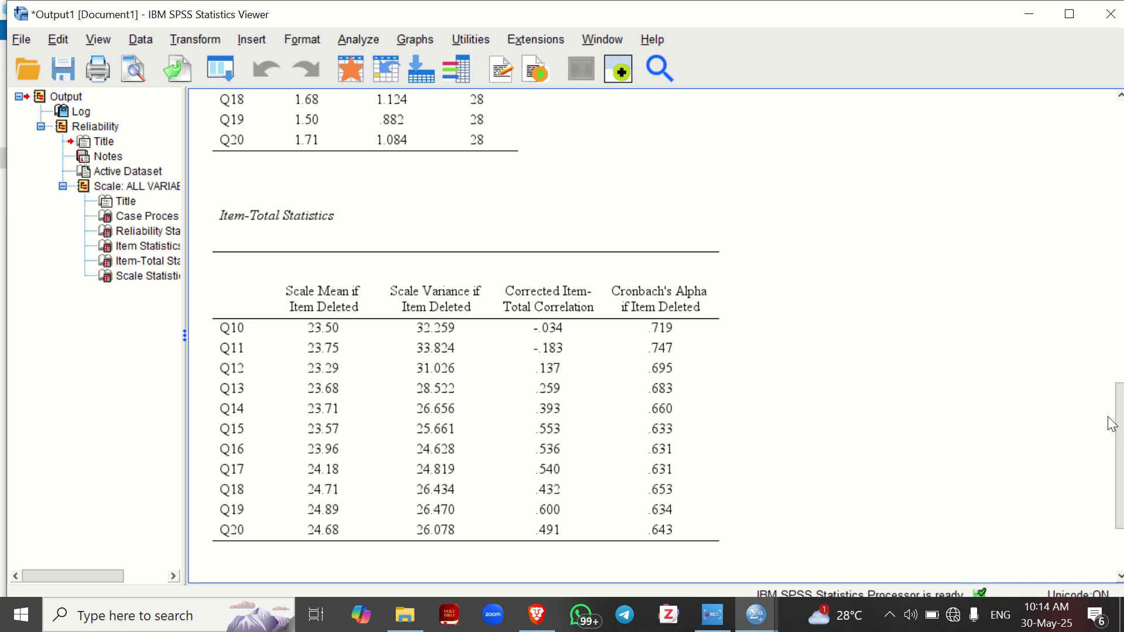
left_click(692, 453)
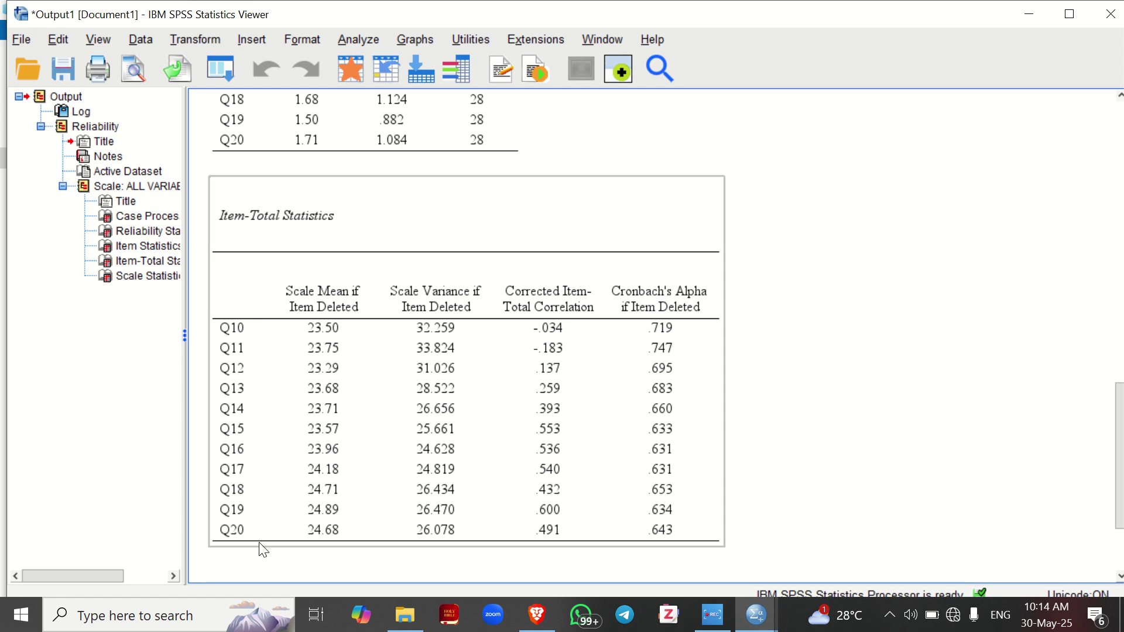
left_click(767, 423)
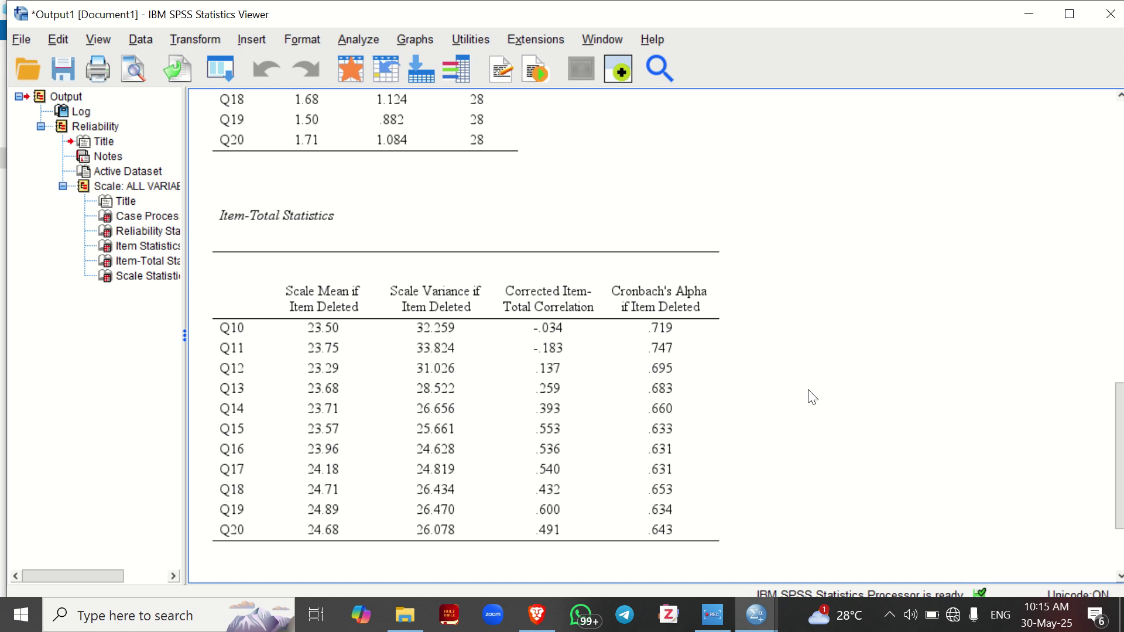
left_click(608, 370)
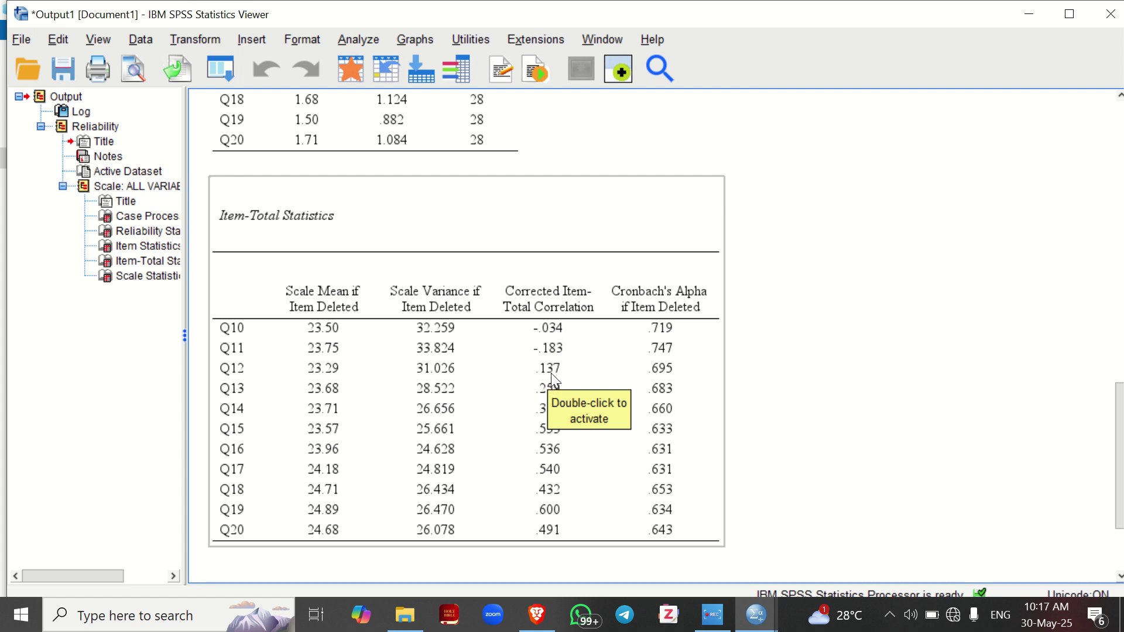
left_click(772, 365)
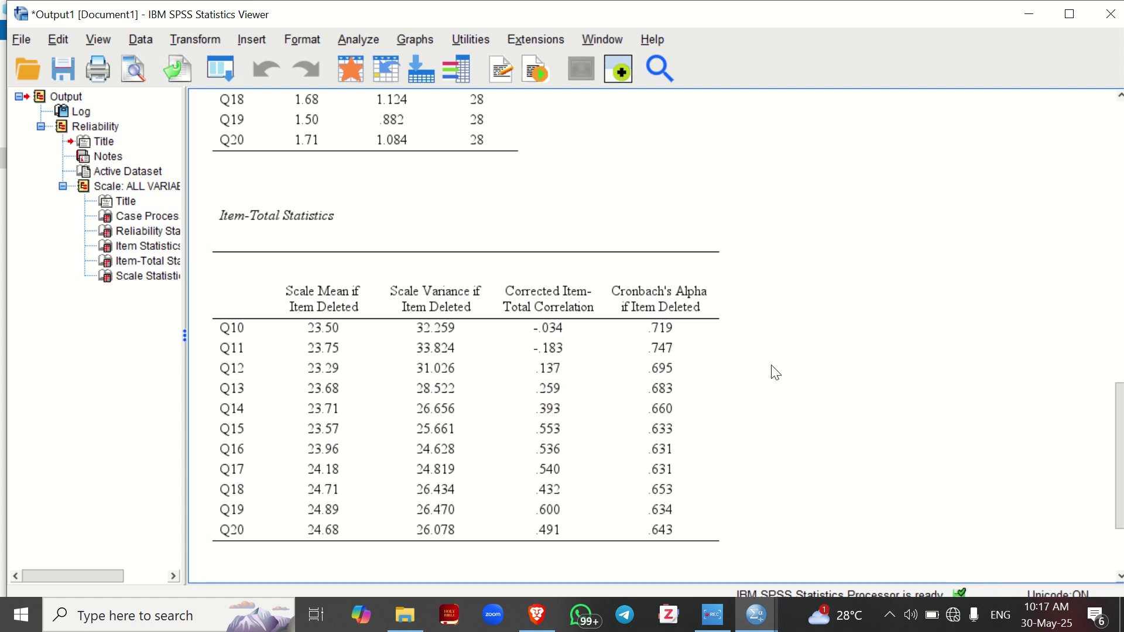
left_click(644, 388)
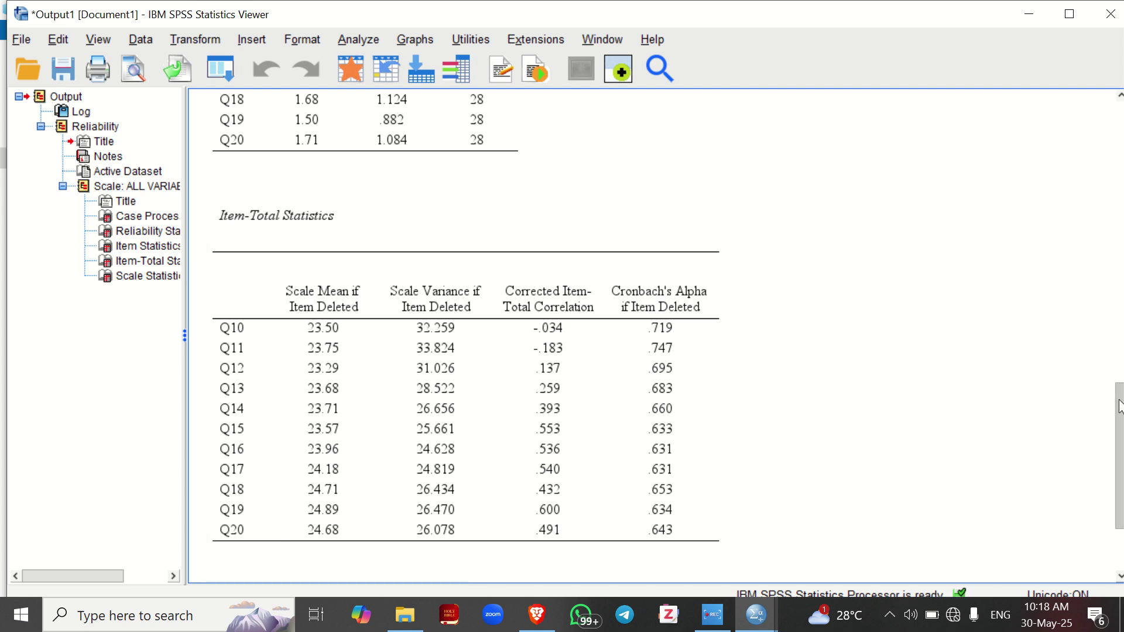
mouse_move(1119, 406)
left_mouse_down()
mouse_move(1119, 472)
mouse_move(1112, 388)
left_mouse_up()
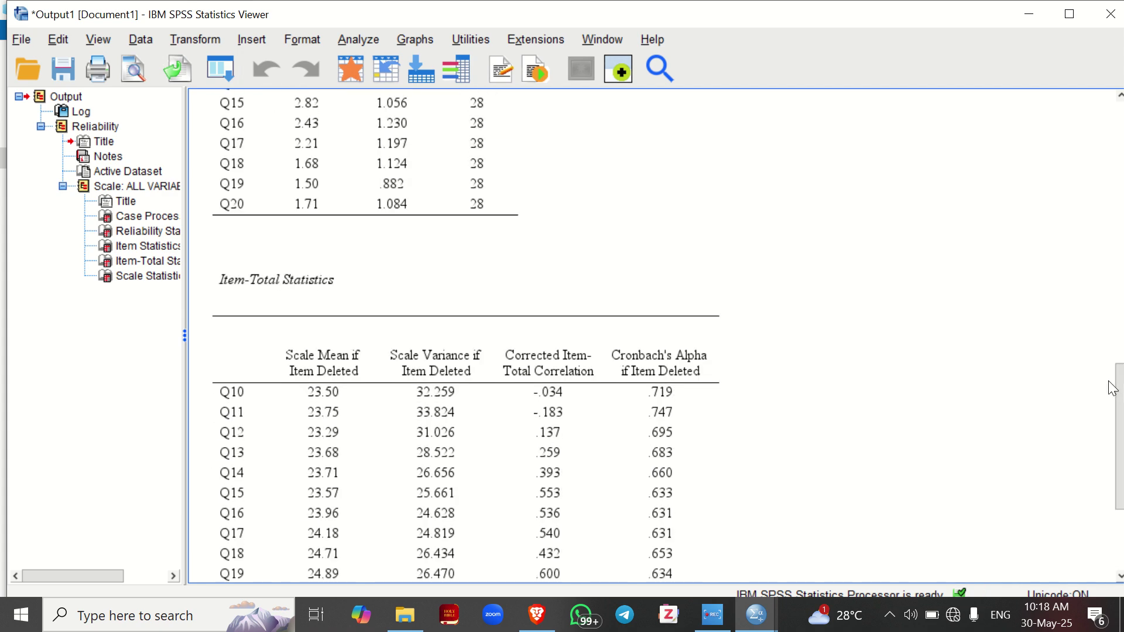